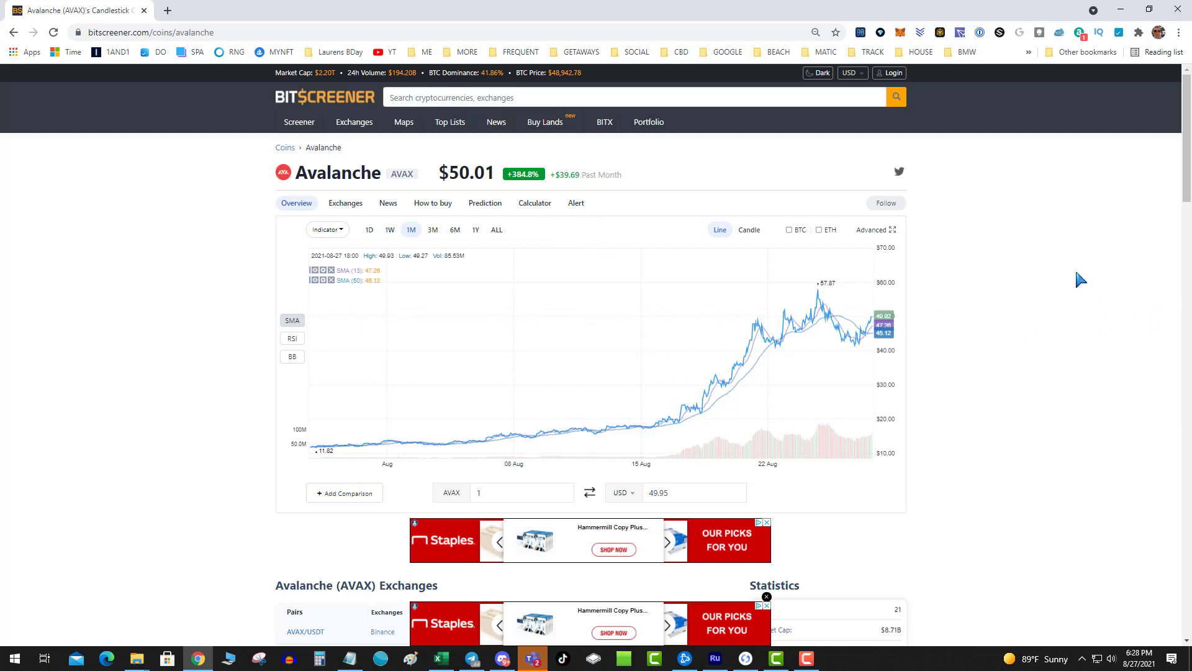
# Open MetaMask's Networks settings page through the account menu's Settings
pyautogui.click(901, 33)
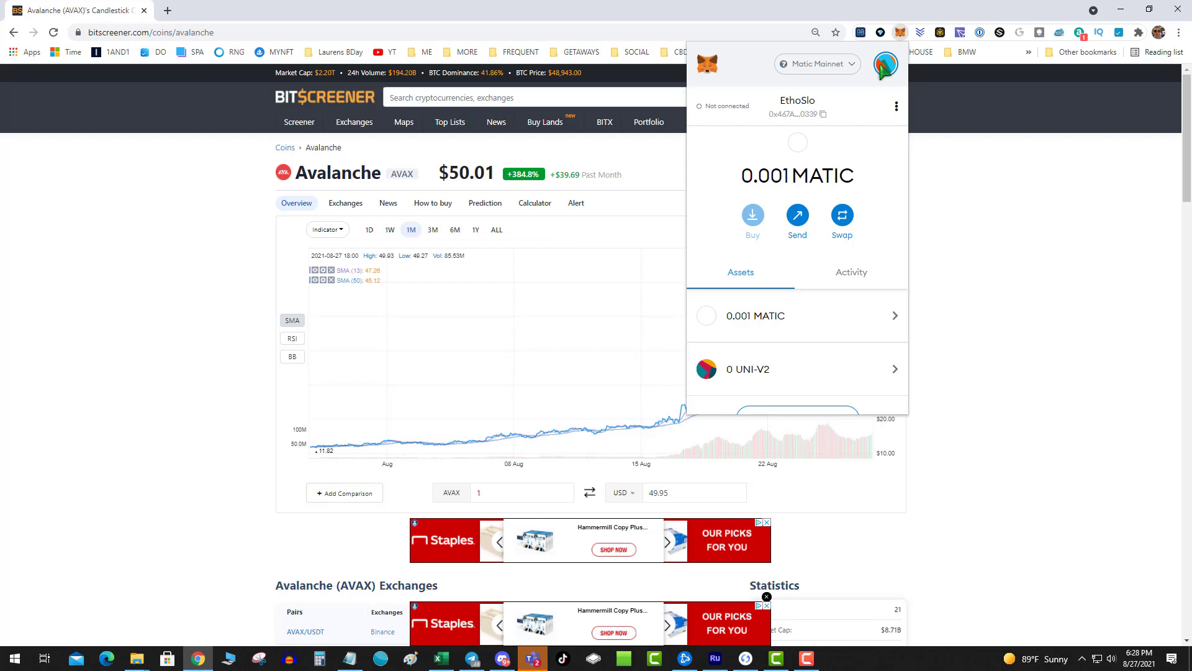
pyautogui.click(887, 68)
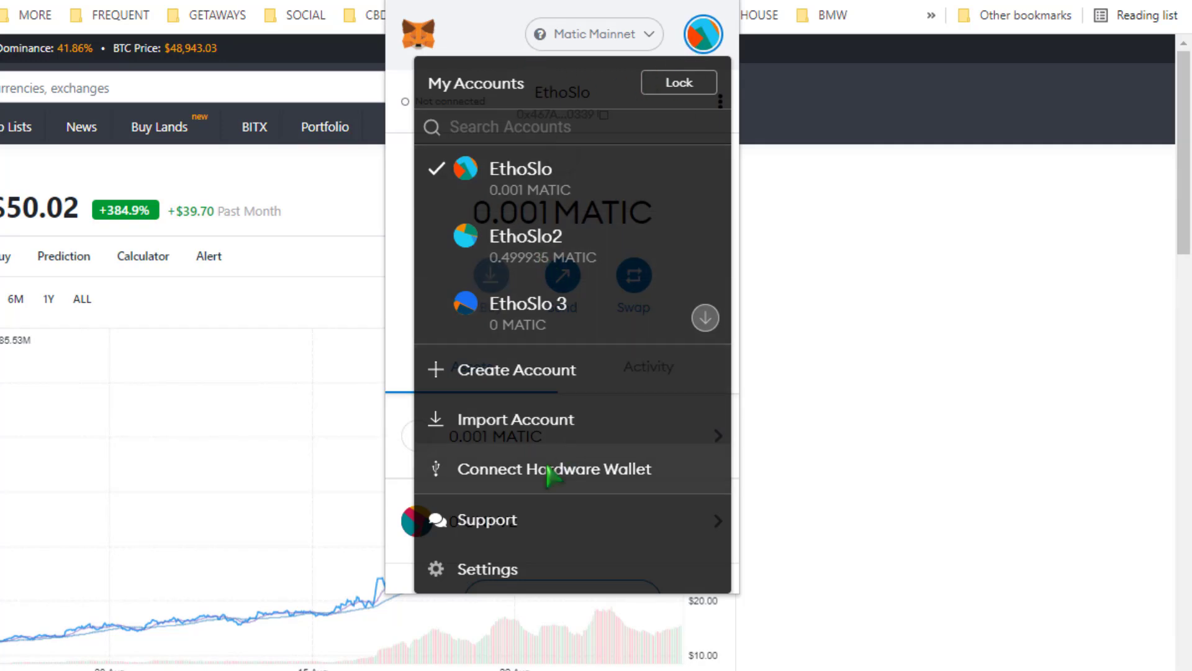
pyautogui.click(511, 569)
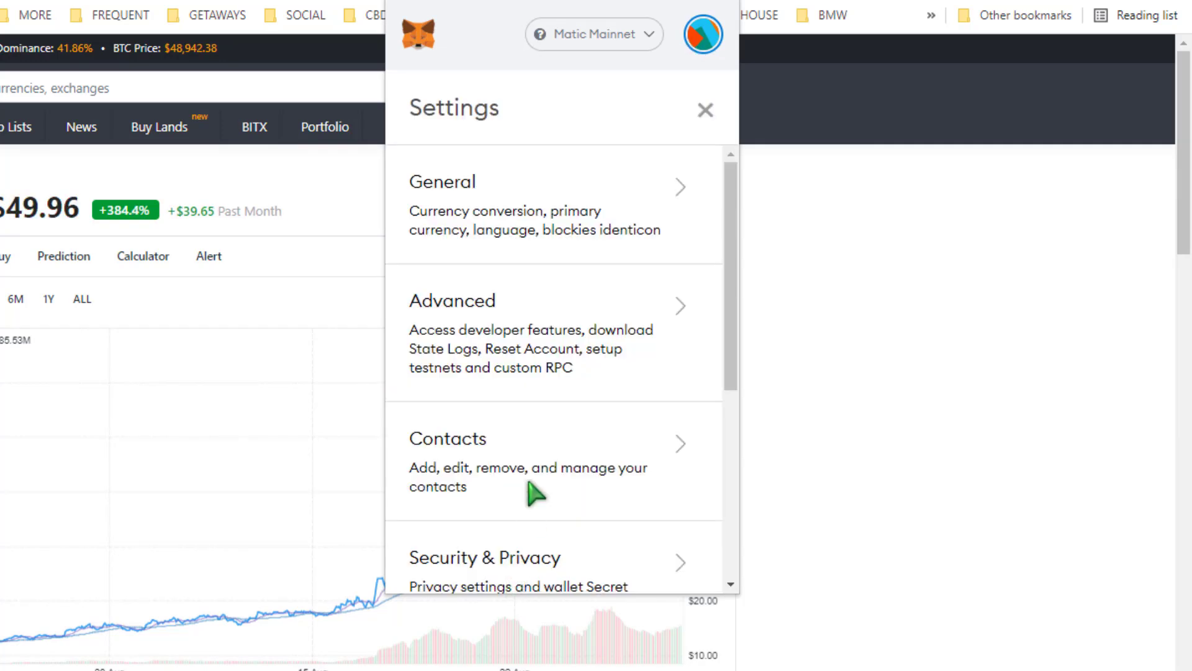
pyautogui.scroll(-5, 570, 380)
pyautogui.scroll(-5, 570, 380)
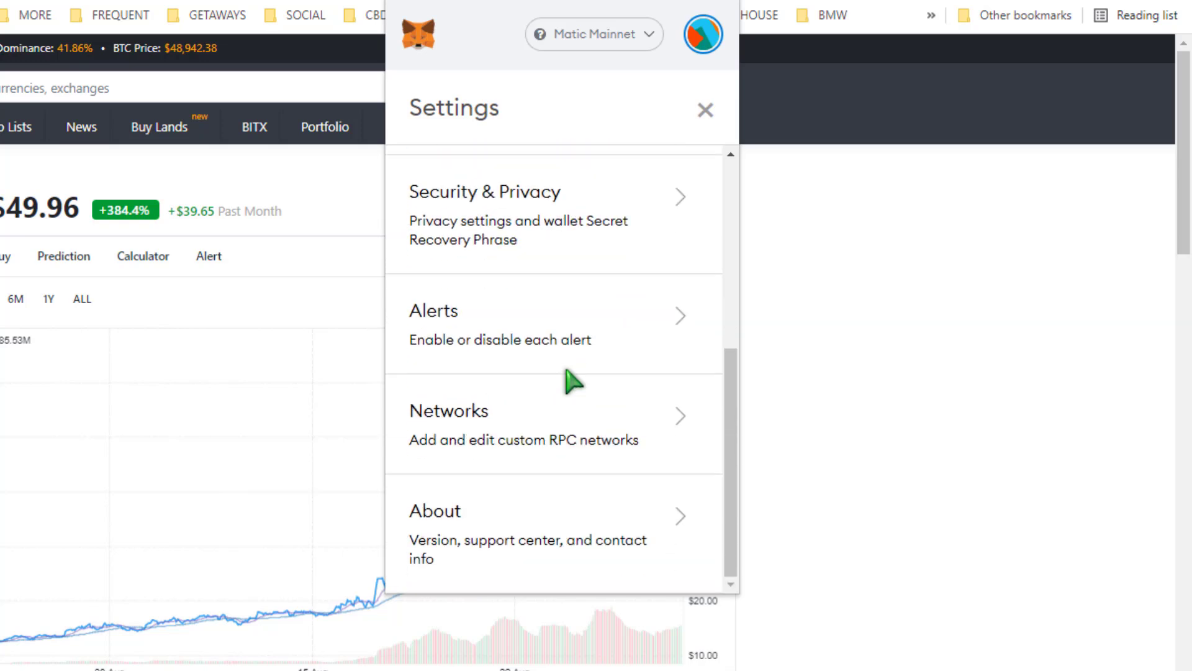
pyautogui.click(529, 438)
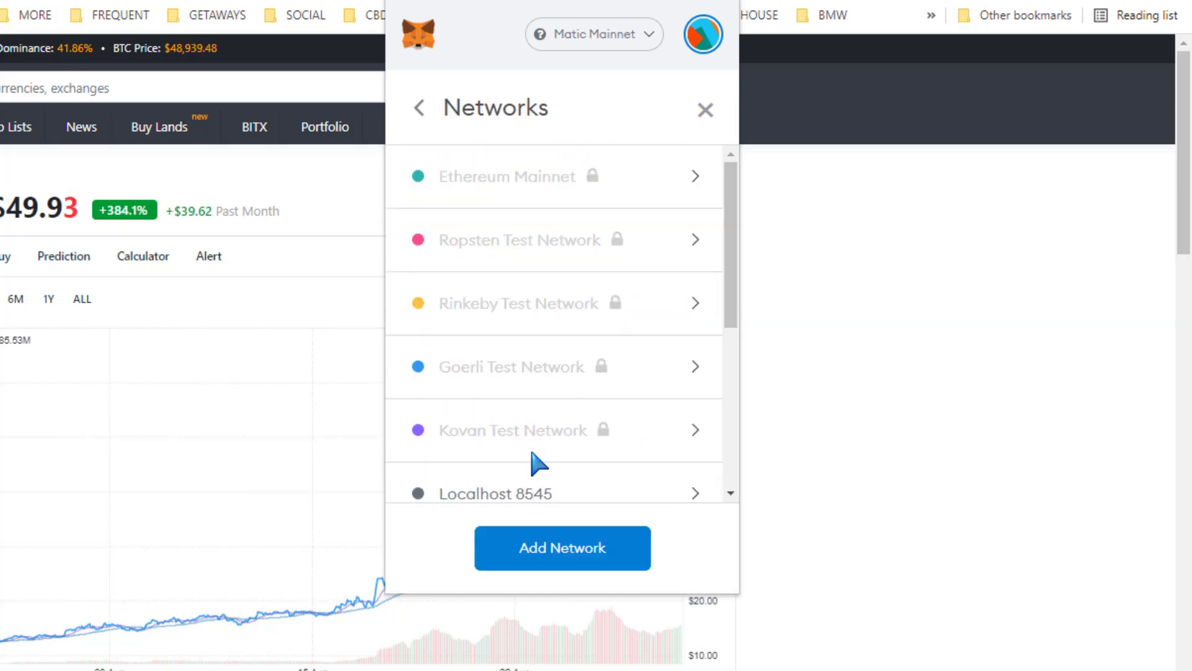
# Start a new custom network and name it AVAX
pyautogui.click(557, 554)
pyautogui.write('Av')
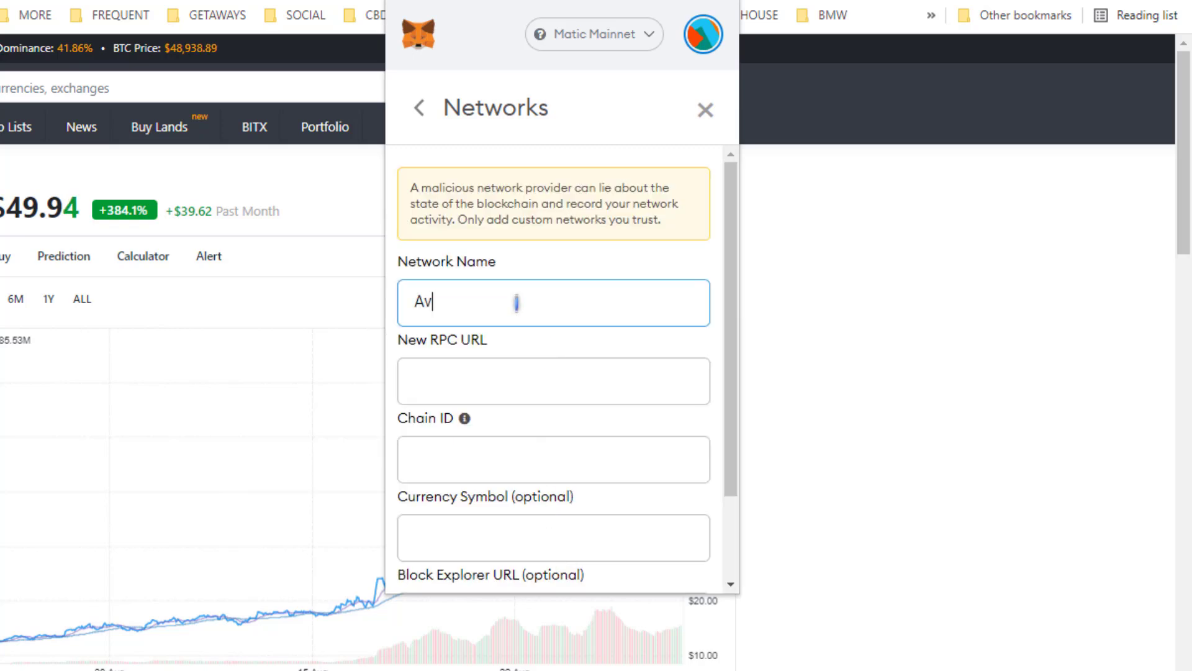
pyautogui.press('BackSpace')
pyautogui.write('VAX')
pyautogui.press('Tab')
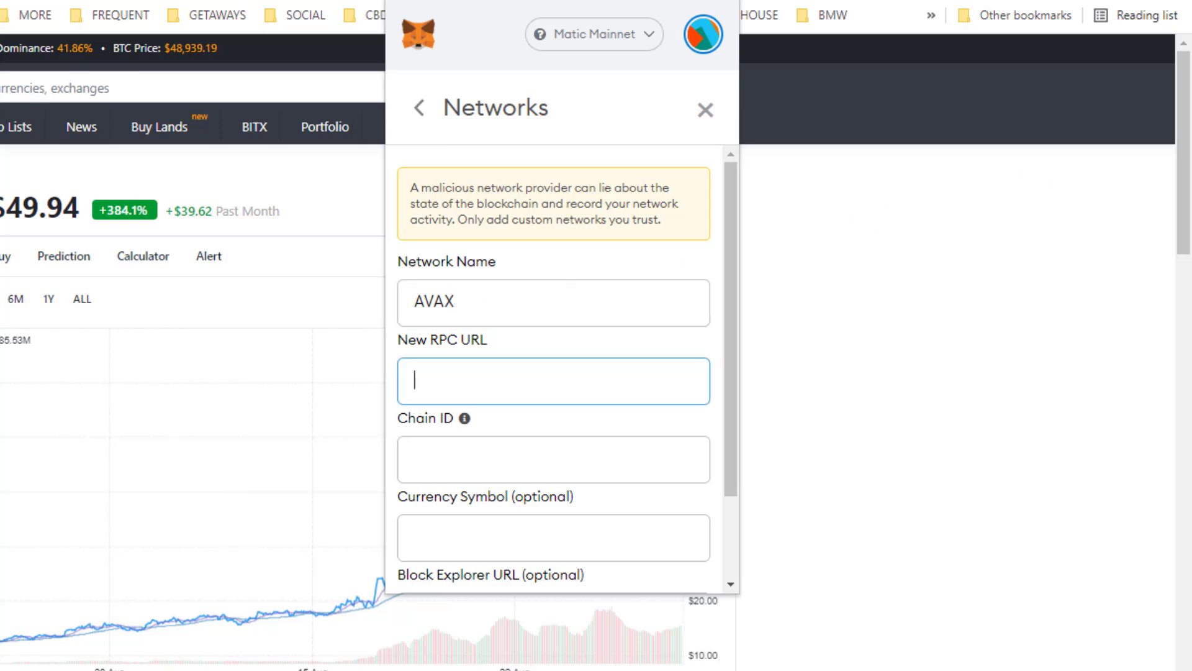
# Enter the Avalanche C-Chain RPC URL, chain ID 43114, symbol AVAX and explorer URL
pyautogui.hotkey('alt', 'Tab')
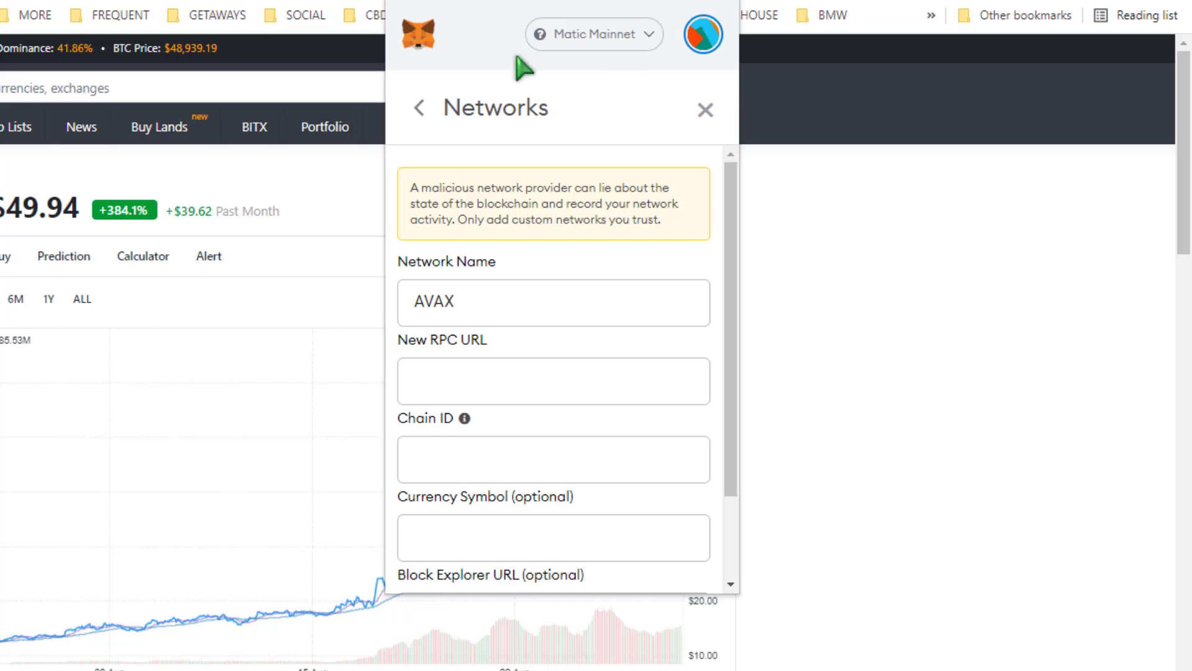
pyautogui.click(419, 382)
pyautogui.write('https://api.avax.network/ext/bc/C/rpc')
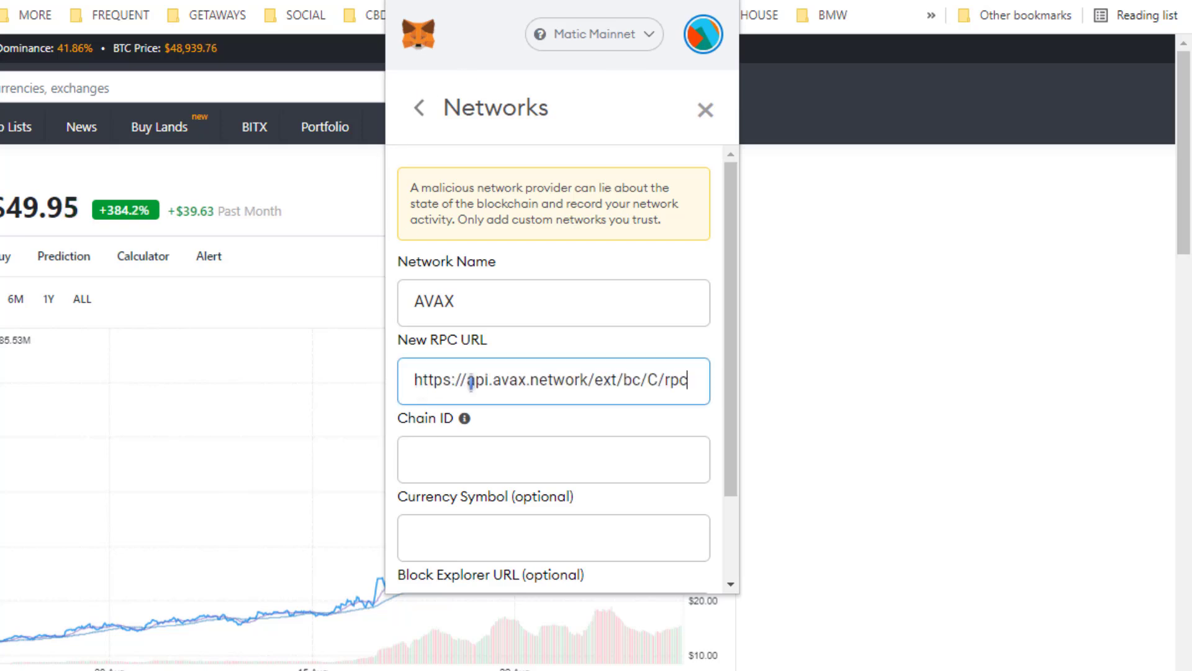
pyautogui.click(464, 464)
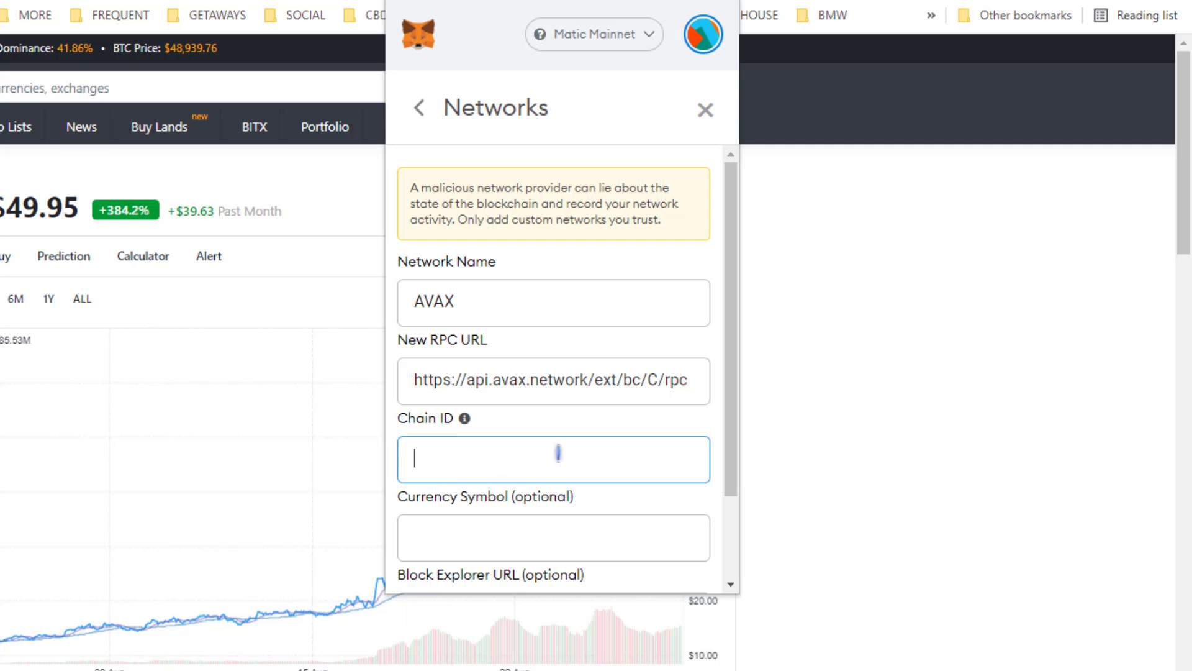
pyautogui.write('43114')
pyautogui.click(487, 536)
pyautogui.write('AVA')
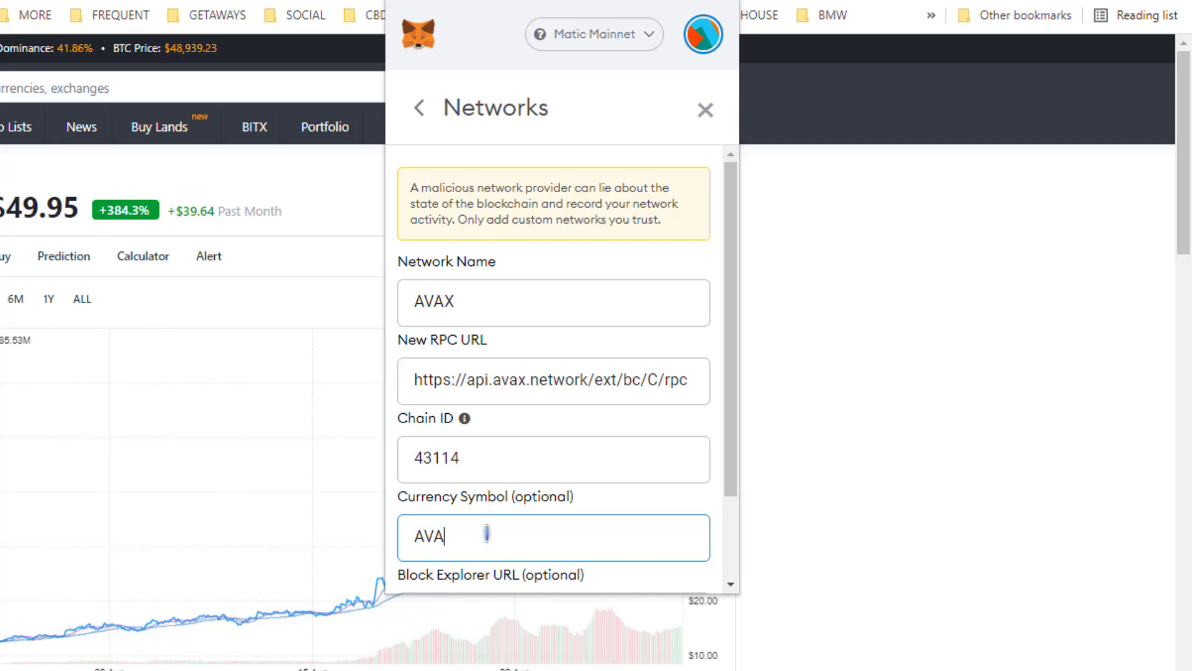
pyautogui.write('X')
pyautogui.scroll(-2, 579, 438)
pyautogui.scroll(-2, 569, 485)
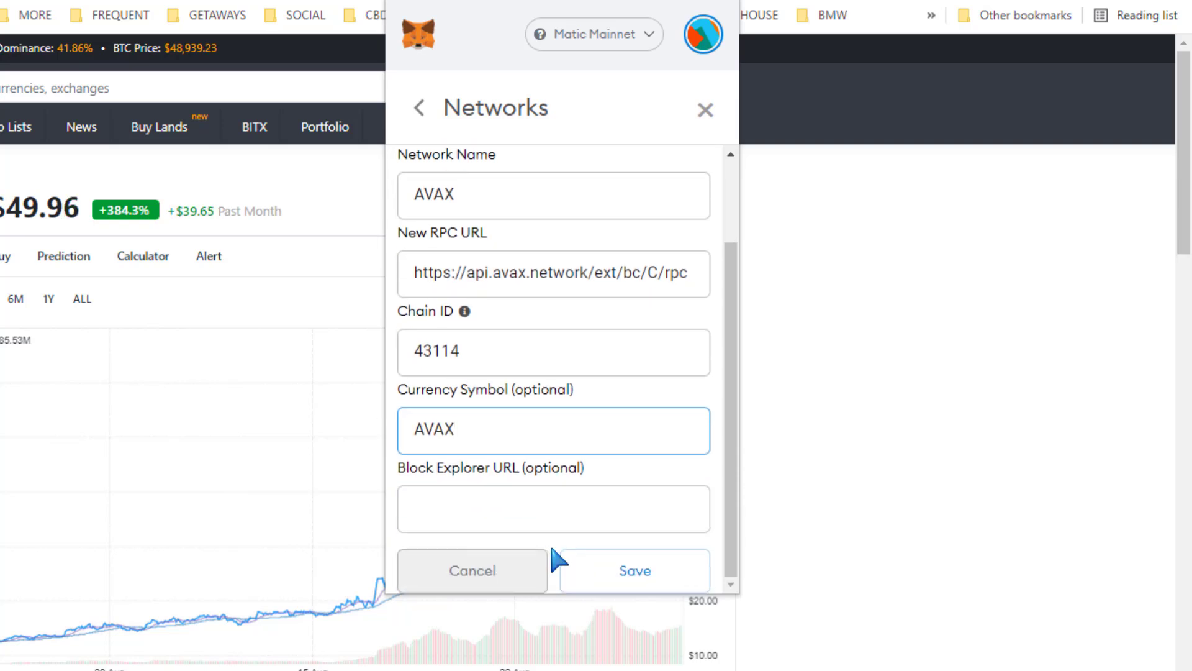
pyautogui.click(560, 508)
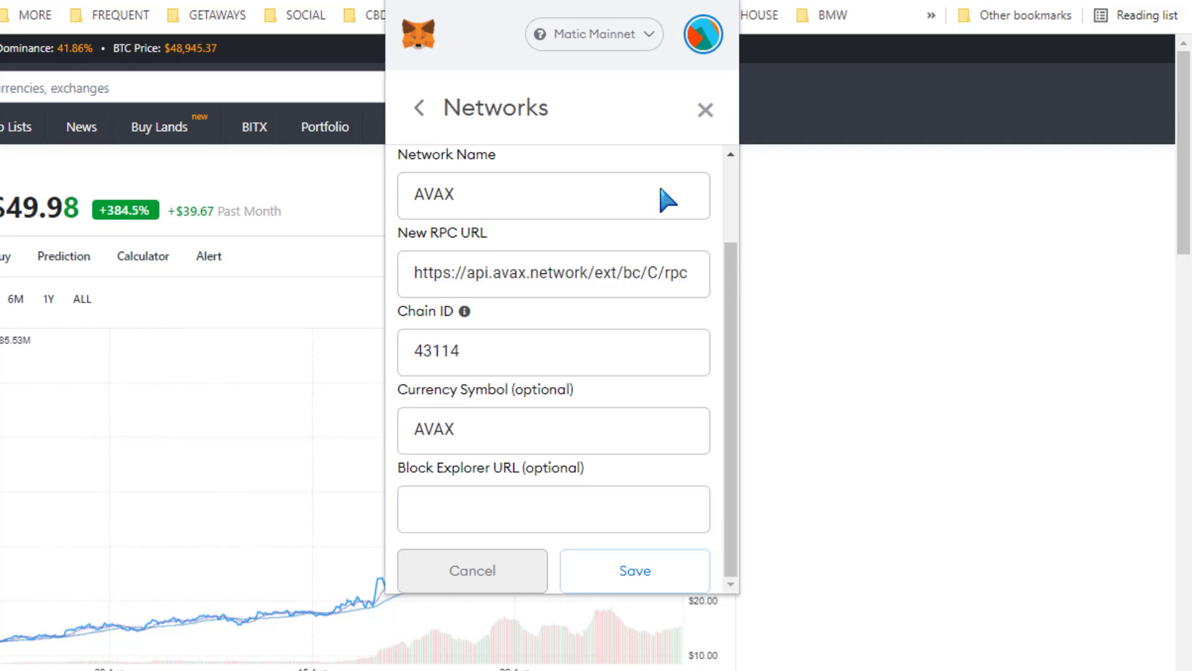
pyautogui.click(448, 512)
pyautogui.write('https://cchain.explorer.avax.network/')
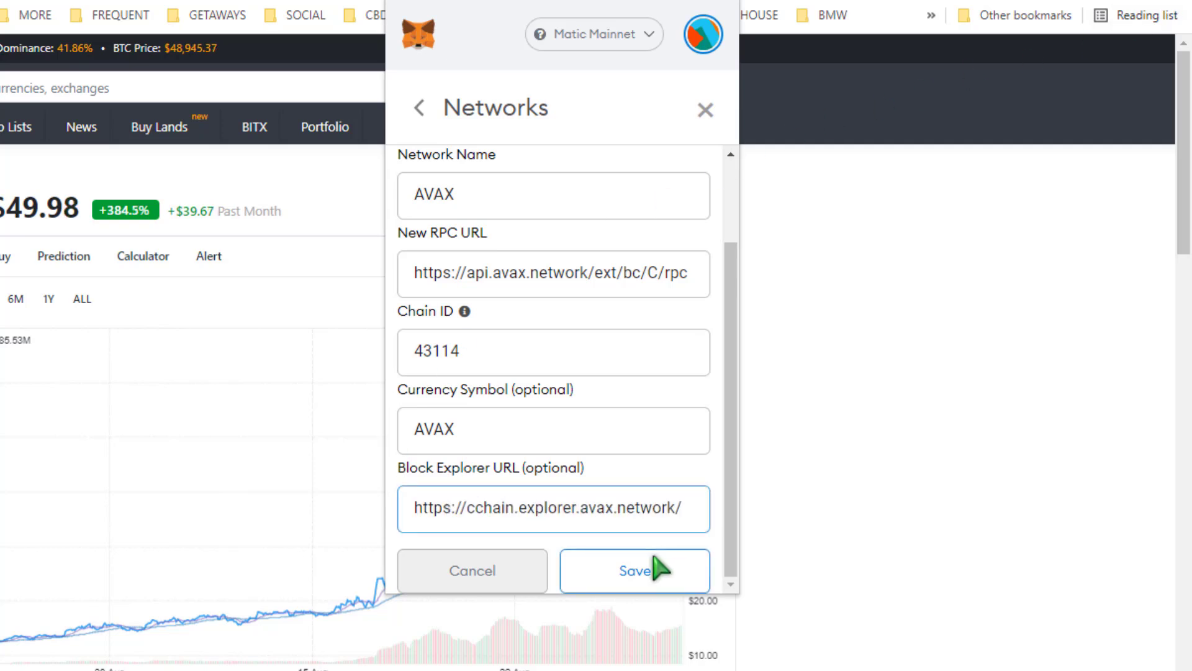
# Save the AVAX network, check its saved details, and return to the wallet
pyautogui.click(635, 570)
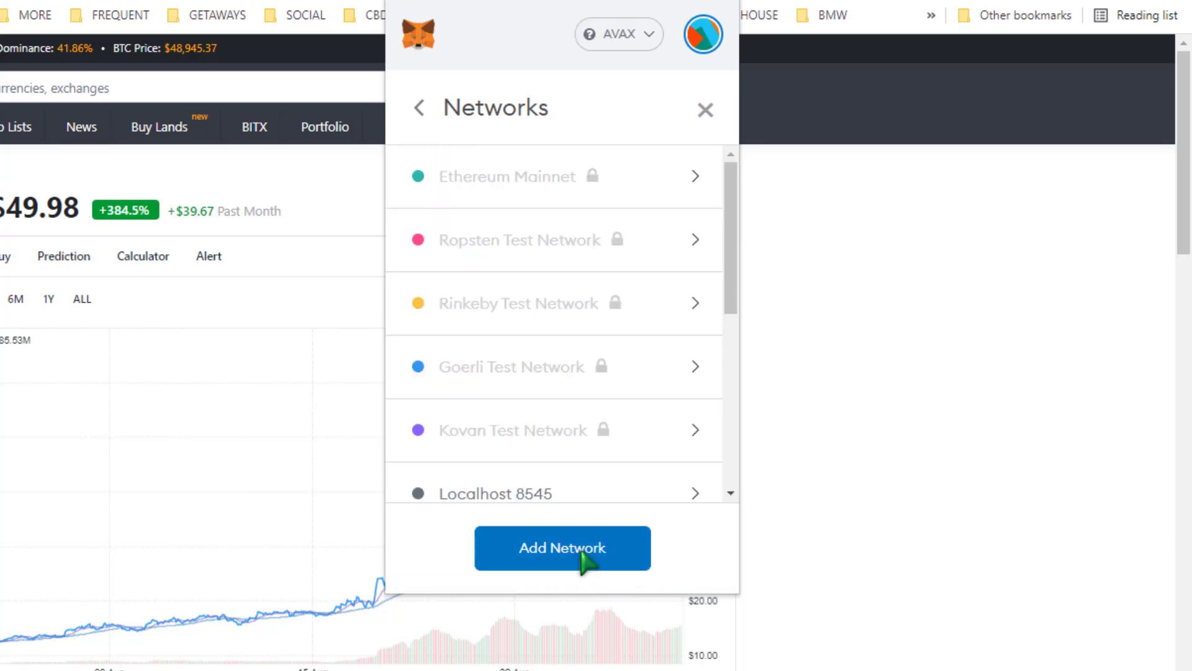
pyautogui.scroll(-2, 745, 261)
pyautogui.scroll(-3, 653, 355)
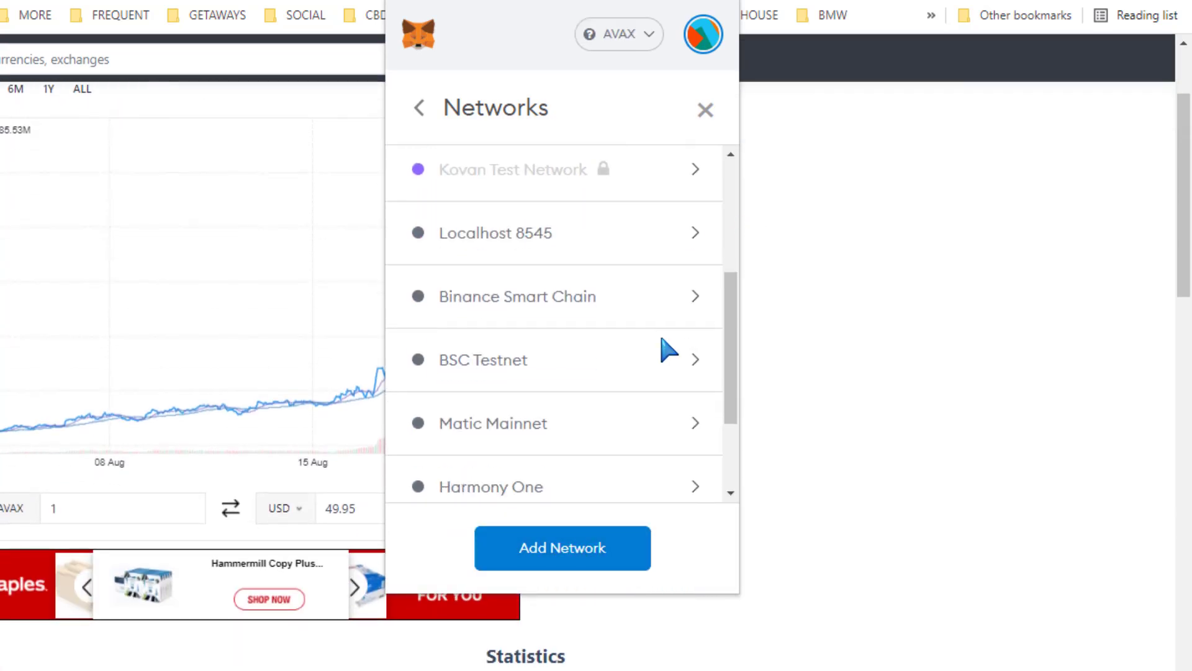
pyautogui.scroll(-2, 652, 382)
pyautogui.click(550, 471)
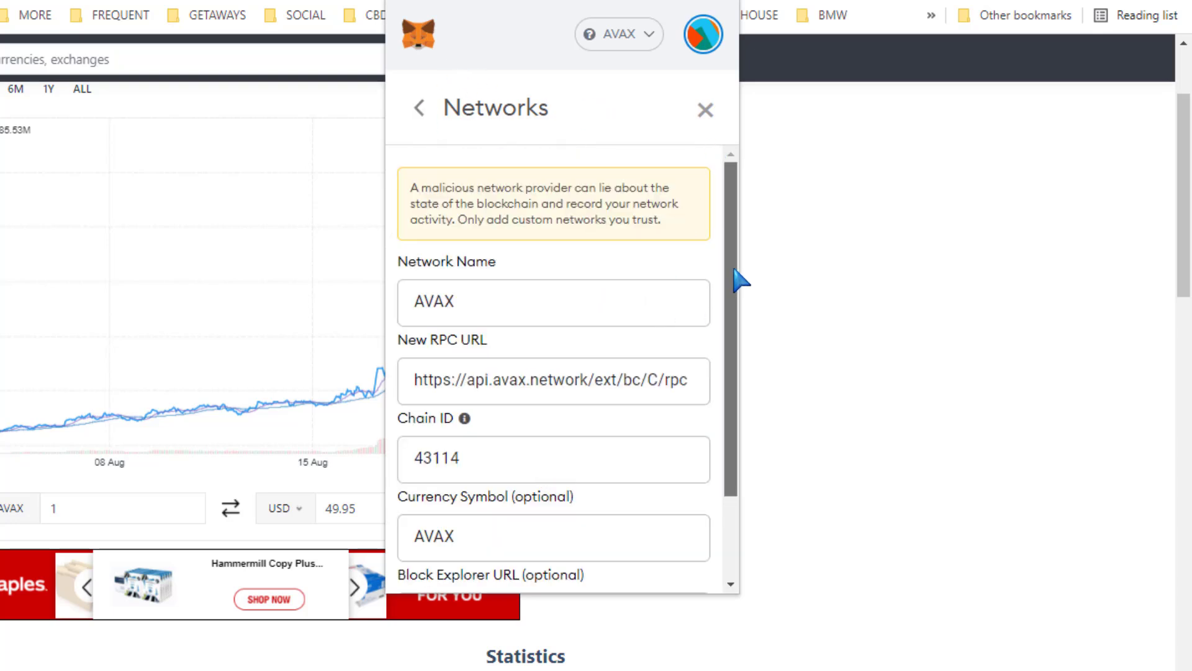
pyautogui.scroll(-3, 736, 280)
pyautogui.click(419, 108)
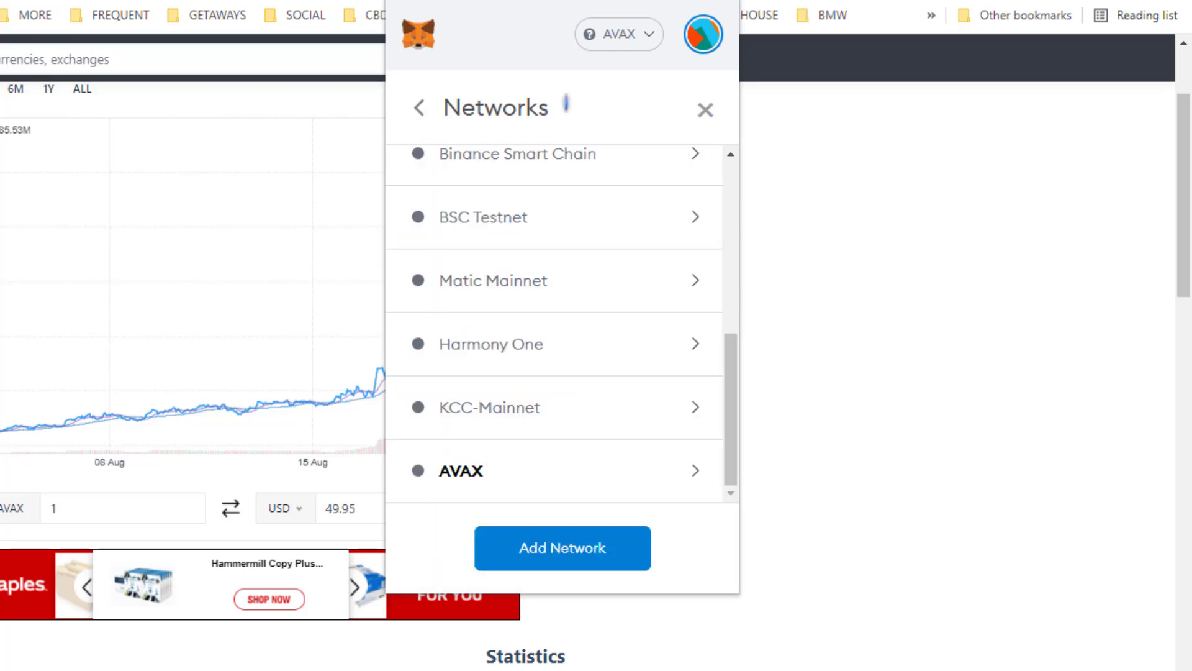
pyautogui.click(705, 110)
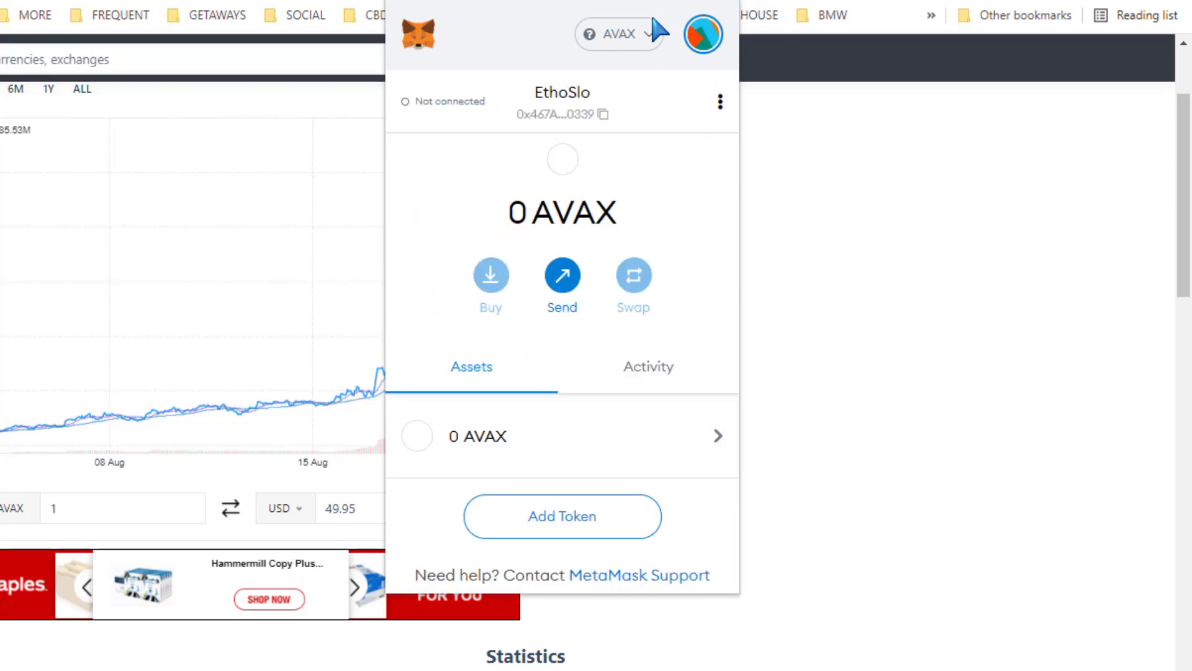
pyautogui.click(626, 34)
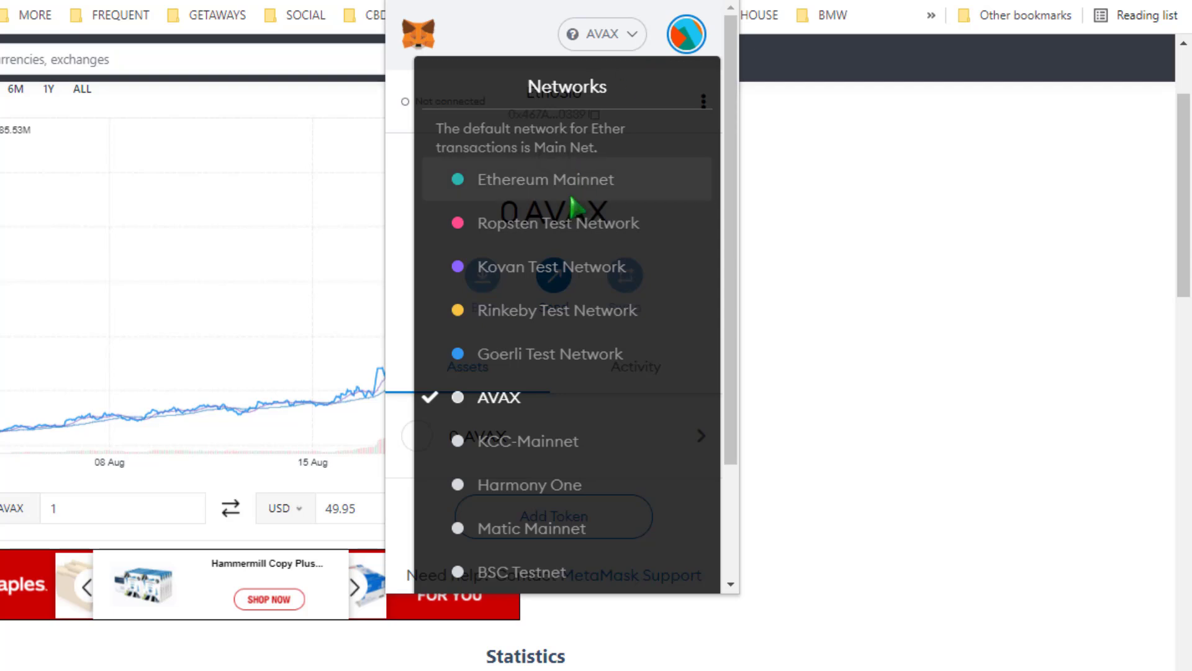
pyautogui.scroll(-1, 592, 439)
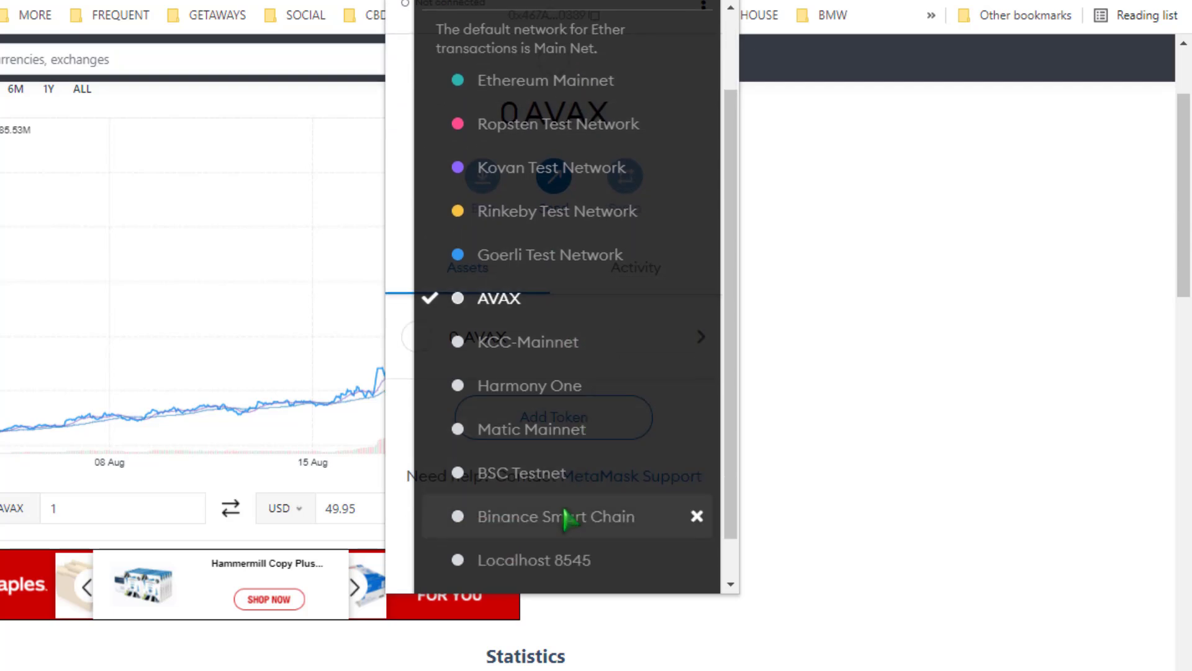
pyautogui.scroll(1, 573, 523)
# Dismiss the MetaMask popup, leaving AVAX as the active network
pyautogui.click(511, 396)
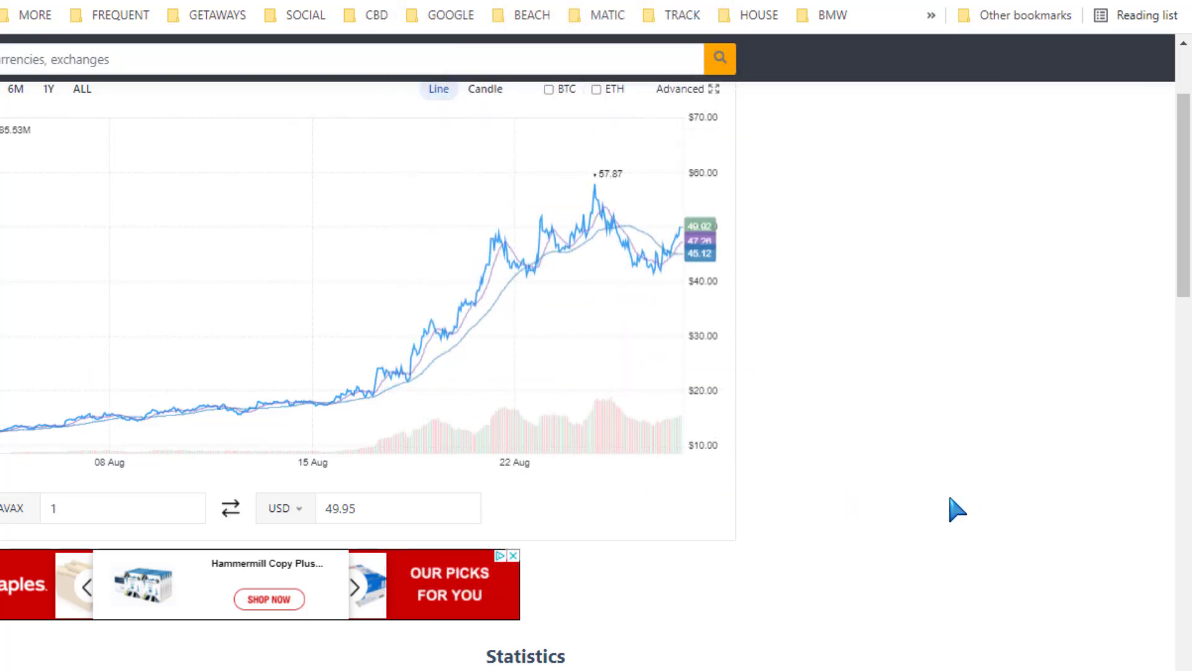
pyautogui.scroll(3, 670, 596)
pyautogui.scroll(2, 671, 588)
pyautogui.scroll(3, 671, 582)
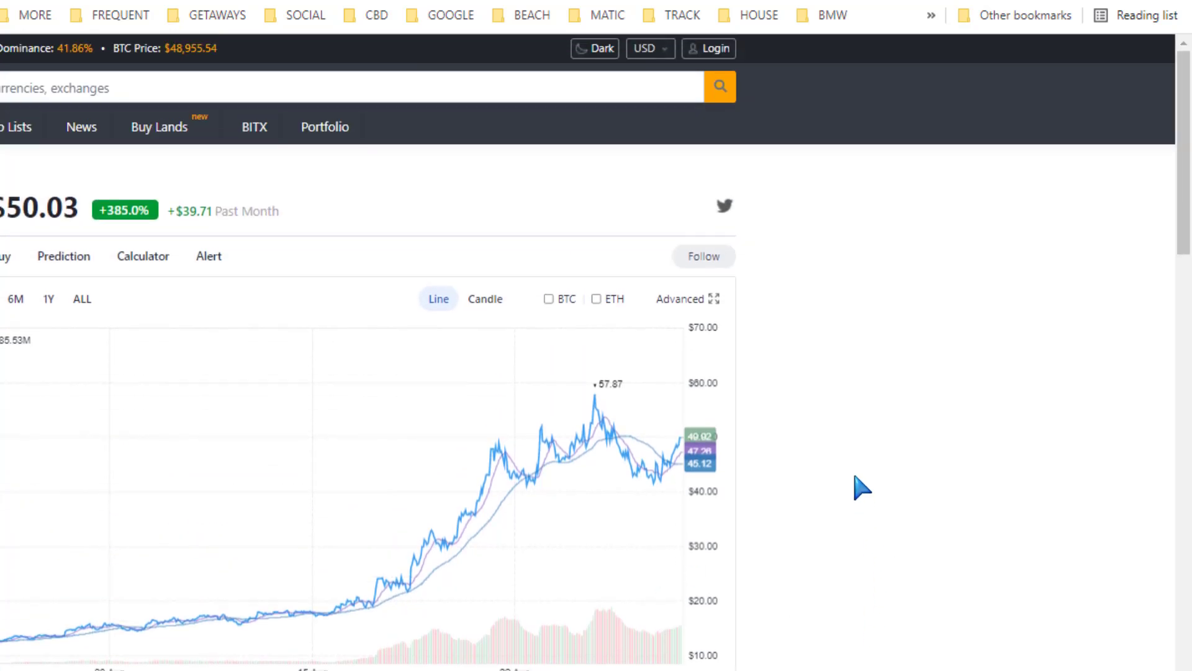